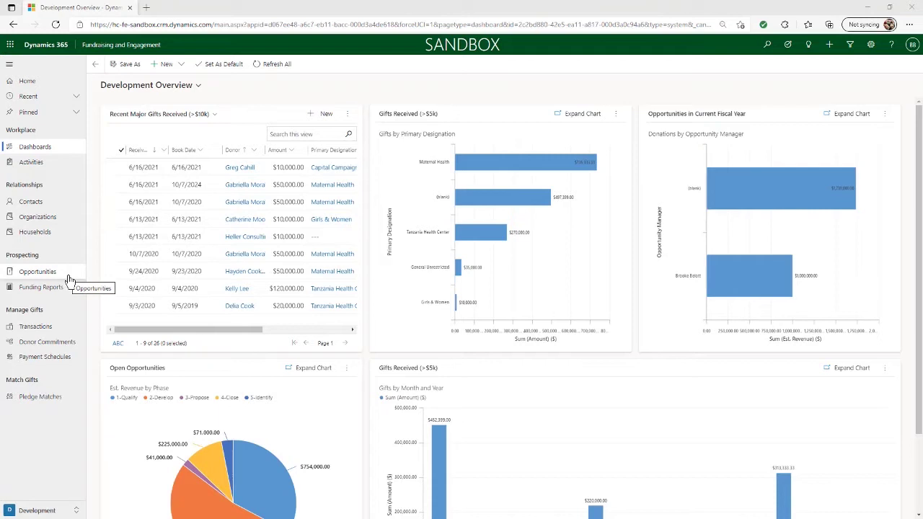
- Switch to the Gifts area, then return to the Development area
click(41, 509)
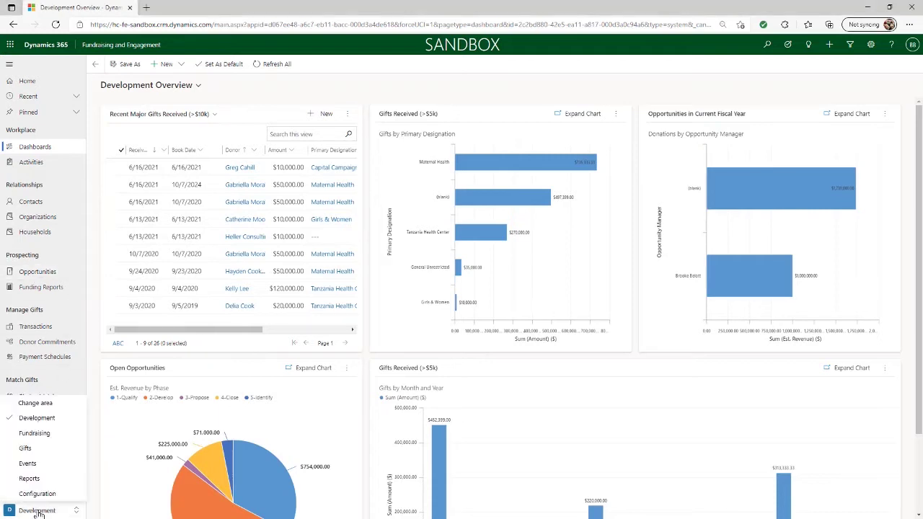
click(43, 450)
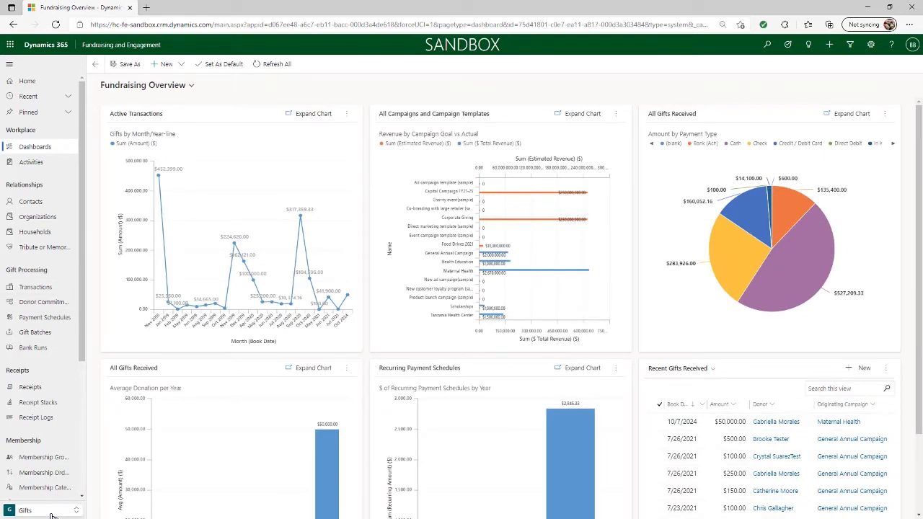
click(29, 510)
click(36, 417)
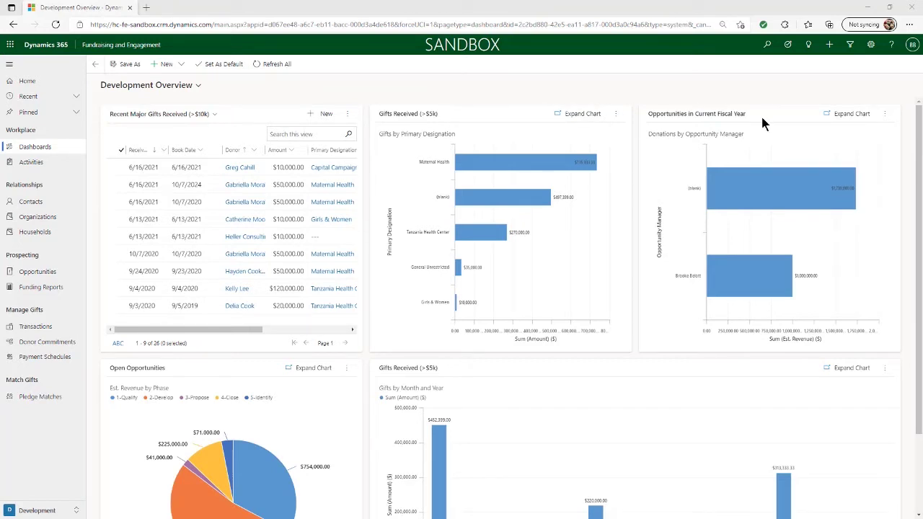
- Switch to the Gifts area to show the Fundraising Overview dashboard
click(44, 512)
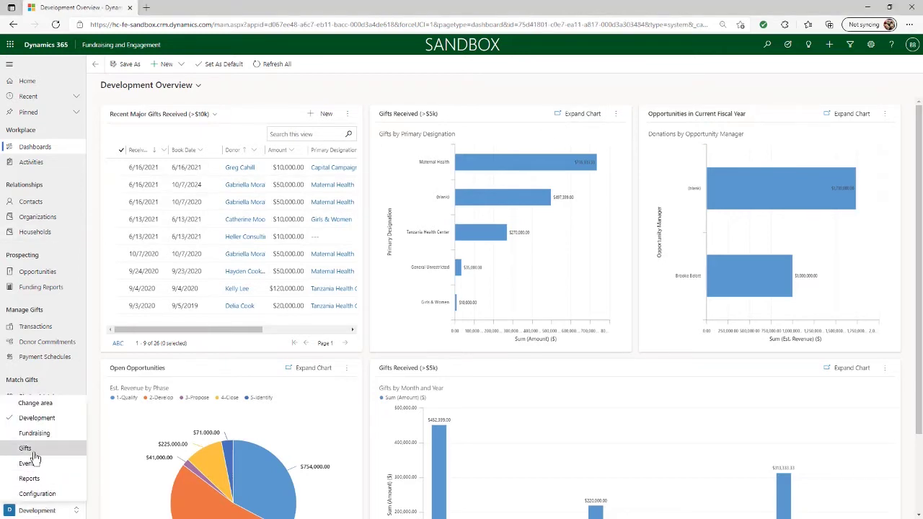
click(33, 453)
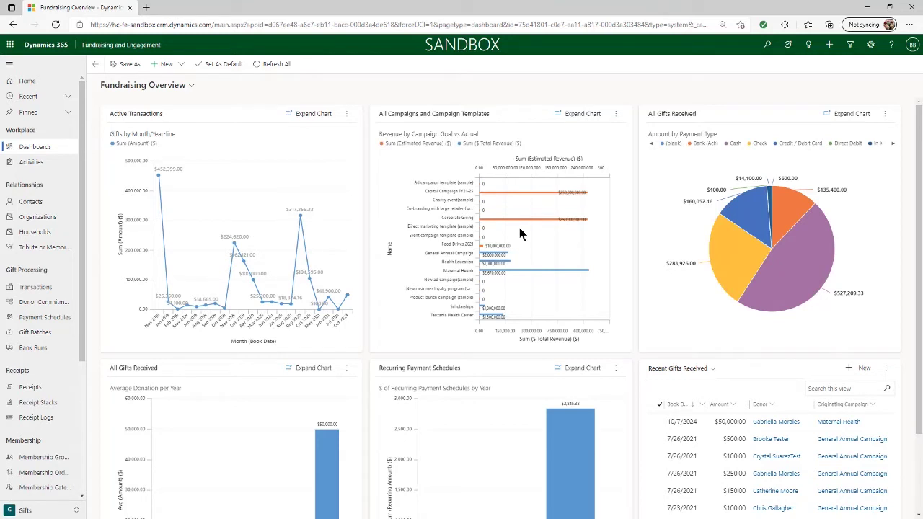
mouse_move(794, 223)
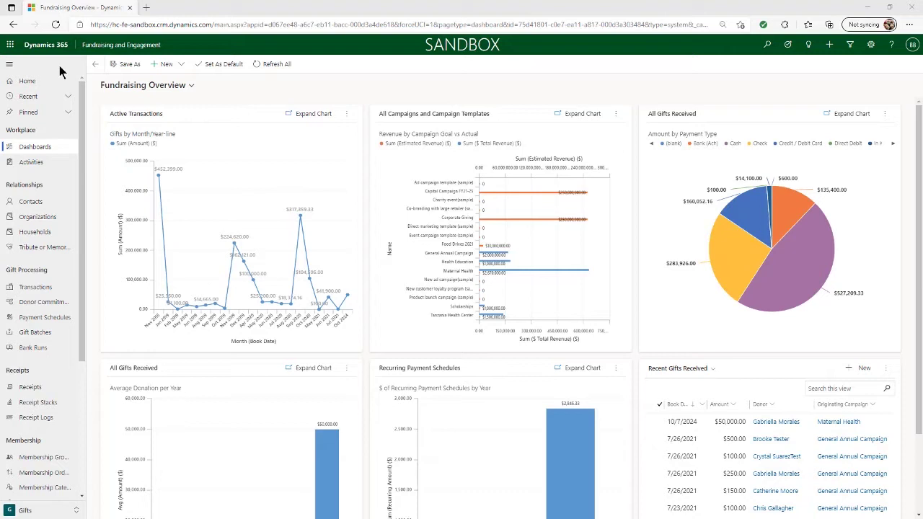
- Pin the Development Overview dashboard from the Recent list
click(67, 98)
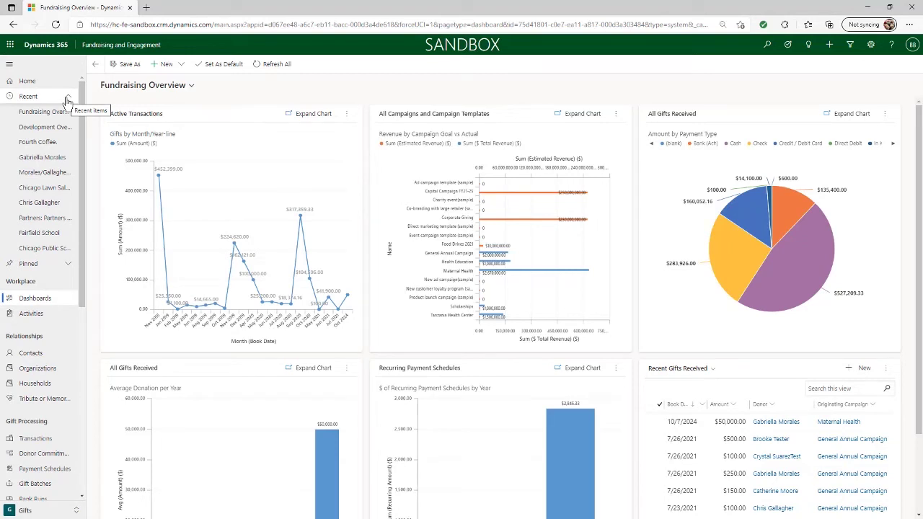
click(67, 265)
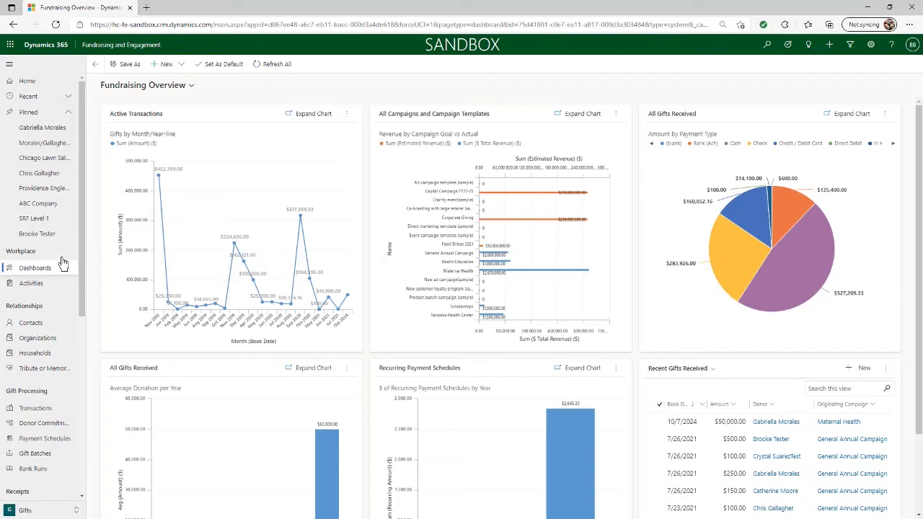
click(69, 102)
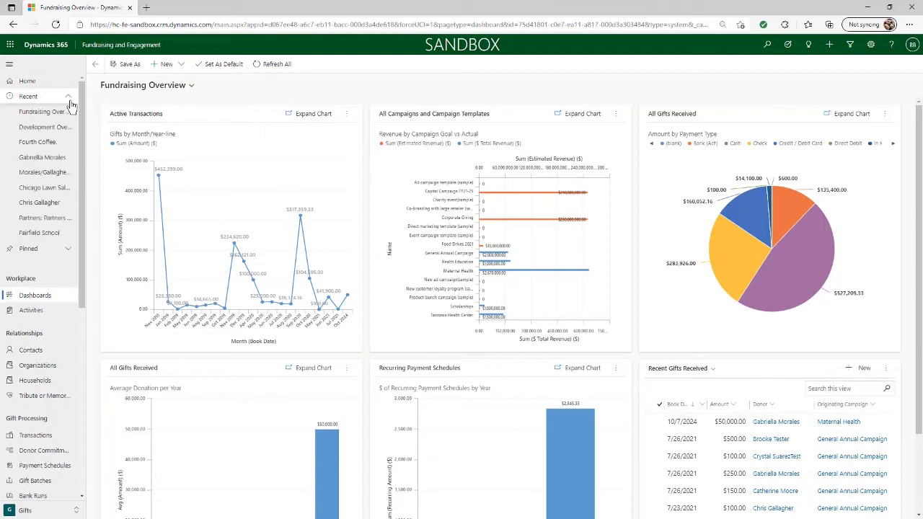
click(10, 134)
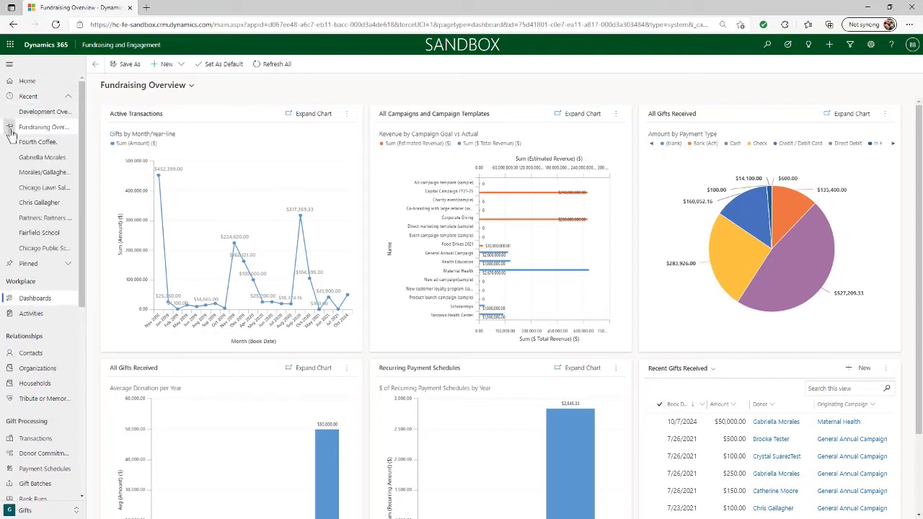
- Reopen Development Overview from the Pinned list
click(65, 263)
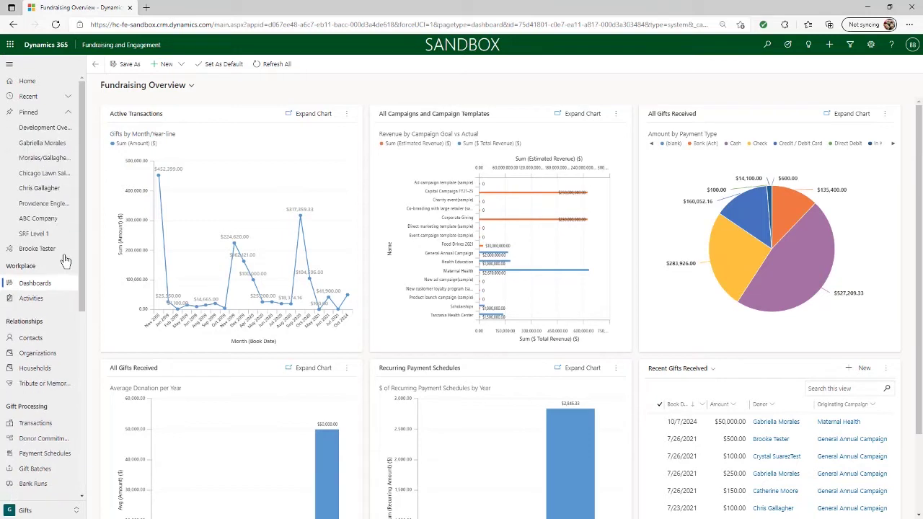
click(57, 129)
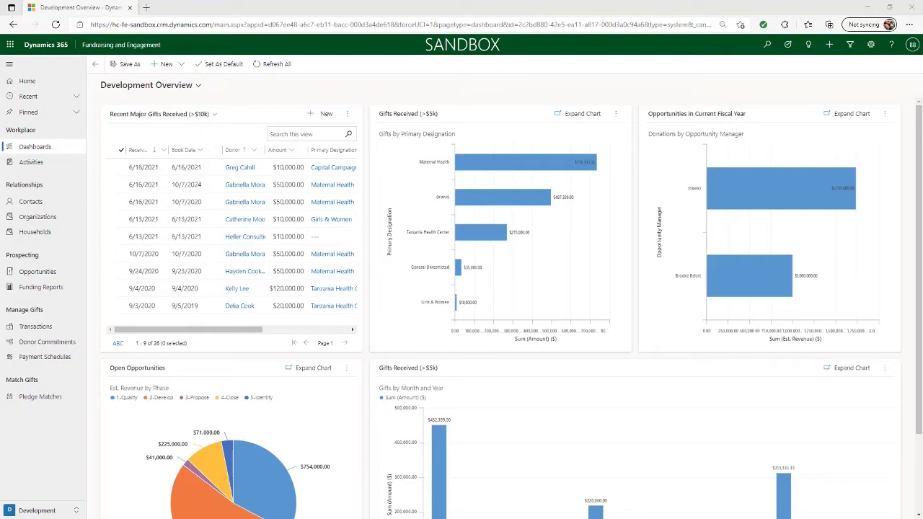
click(75, 114)
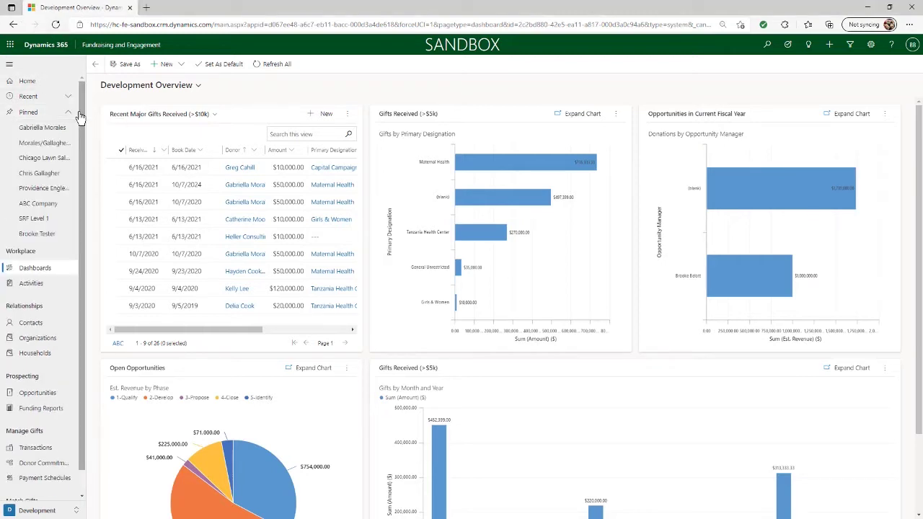
- Open the pinned donor contact's record from the Pinned list
click(50, 129)
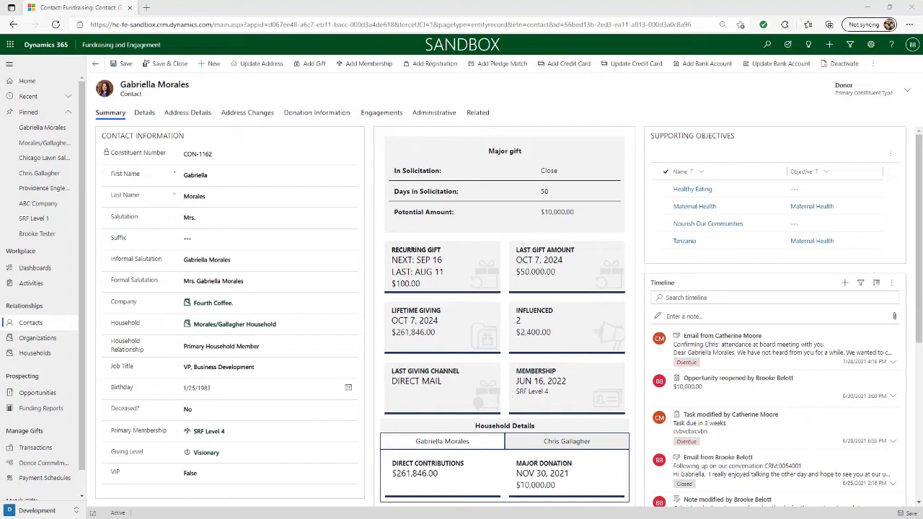
- View the contact's linked household account, then return to the contact record
click(238, 329)
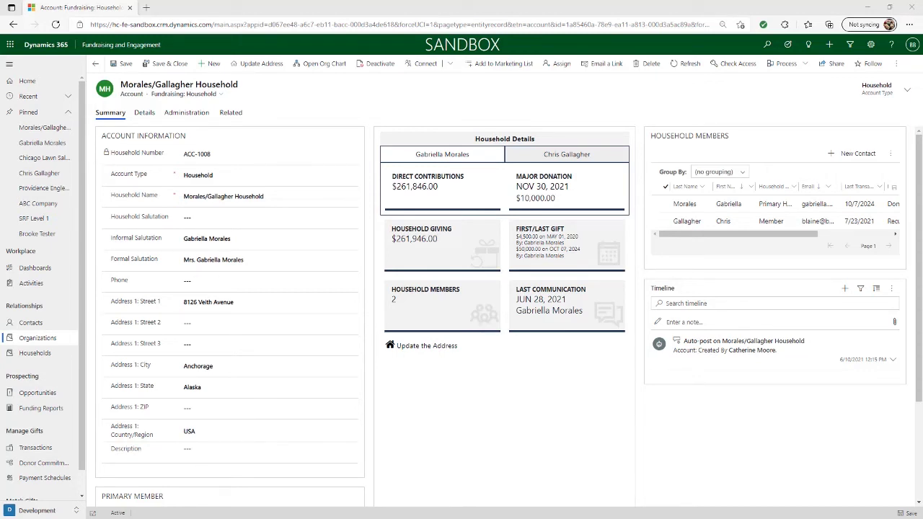
click(40, 142)
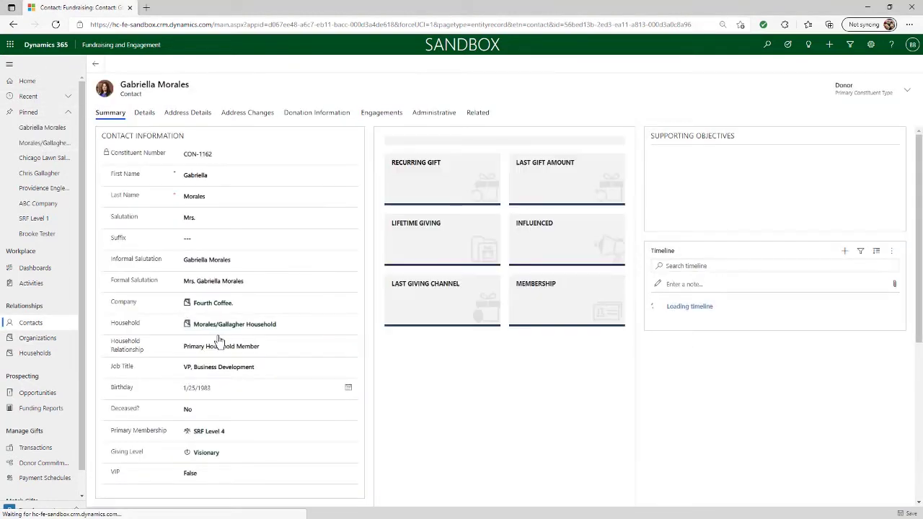
- Open the contact's linked Fourth Coffee company record
click(213, 303)
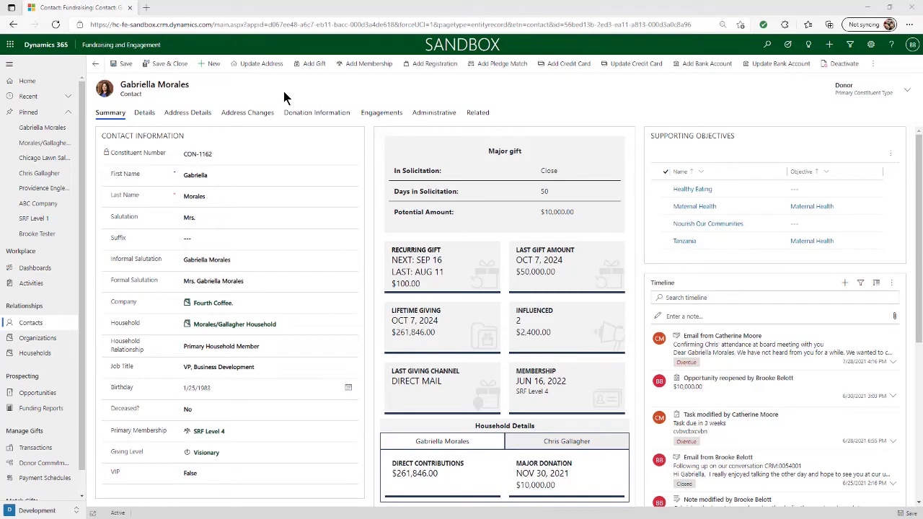
click(105, 88)
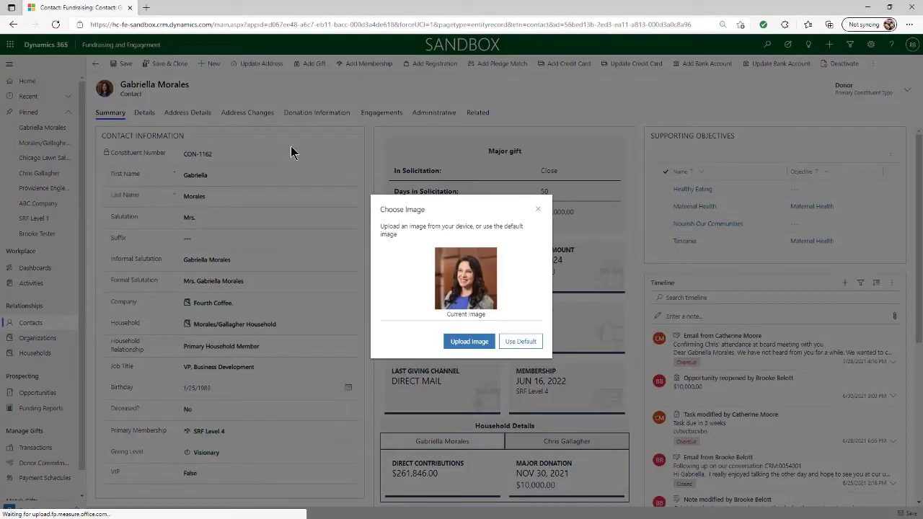
click(537, 212)
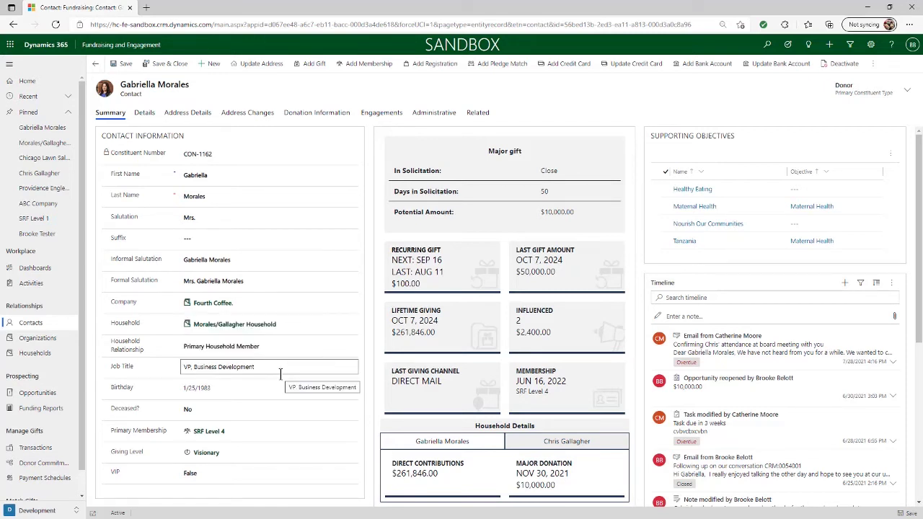
scroll(280, 373, down, 5)
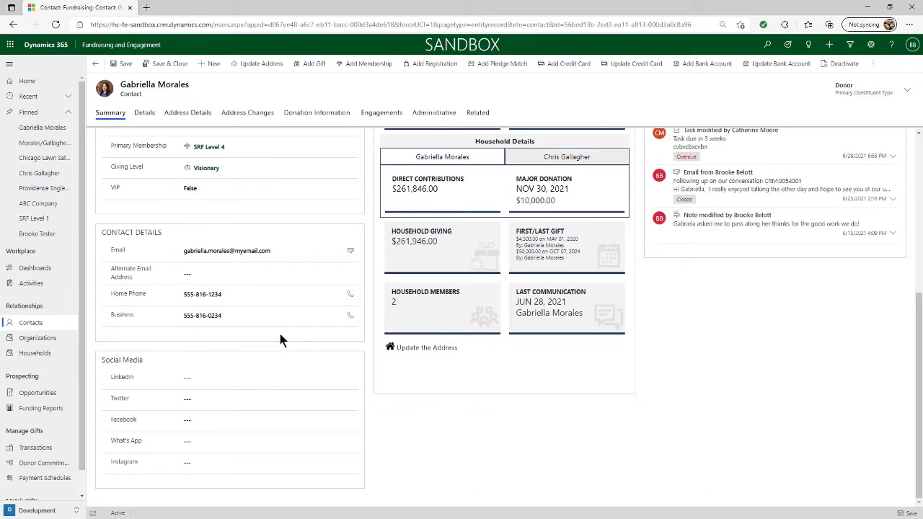
scroll(278, 331, up, 5)
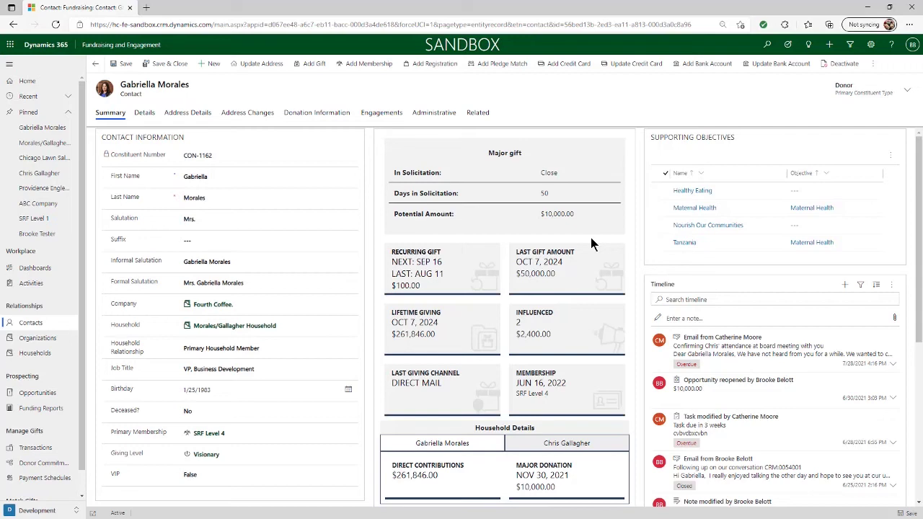
scroll(591, 237, down, 1)
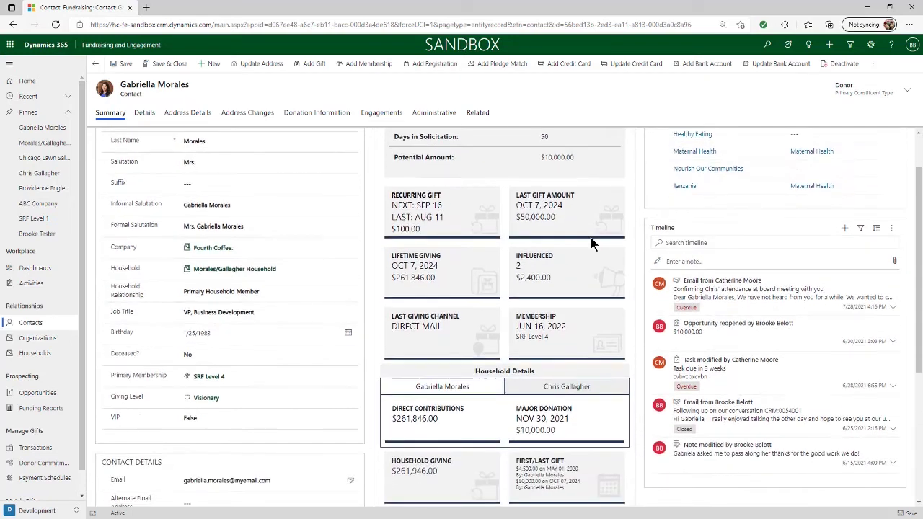
scroll(593, 238, down, 1)
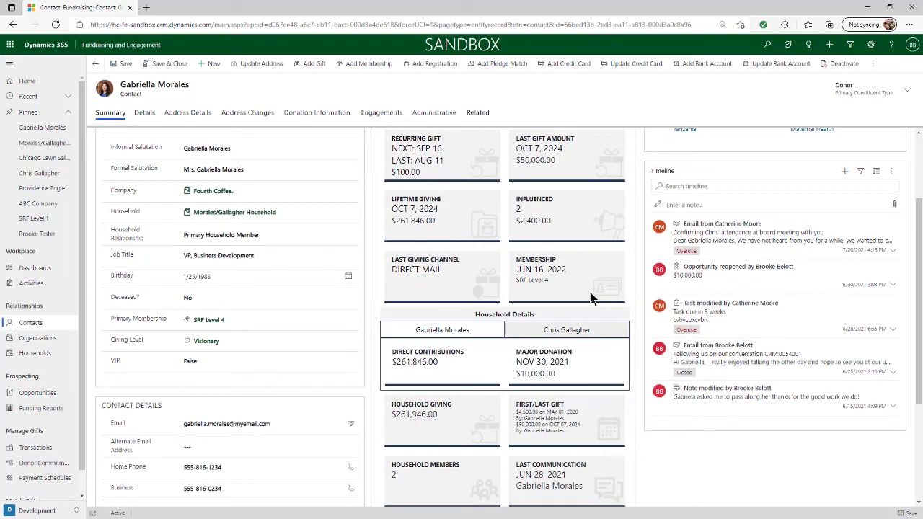
scroll(590, 298, up, 2)
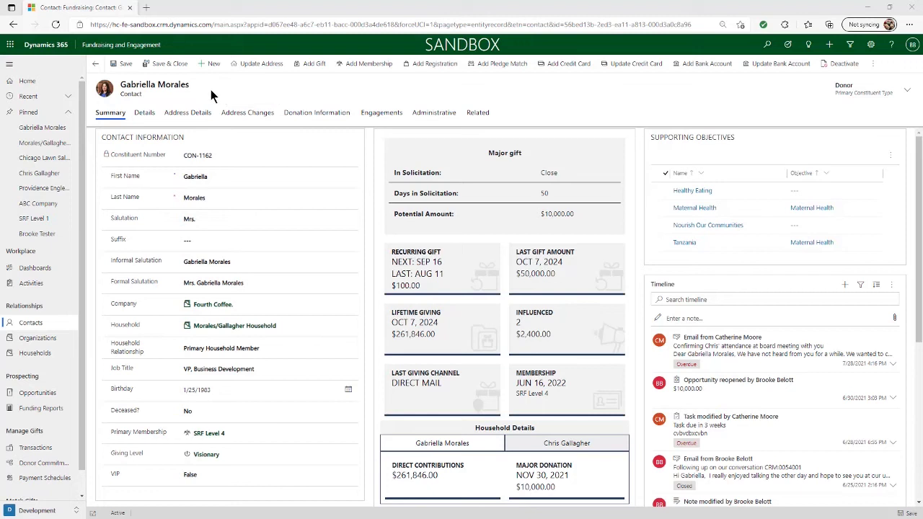
- Review the contact's Details, Address Details and Donation Information tabs
click(146, 115)
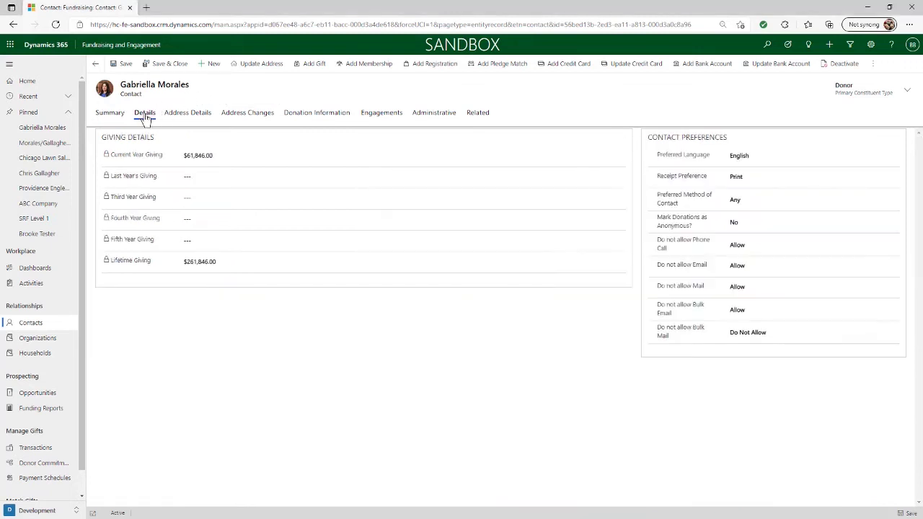
click(194, 114)
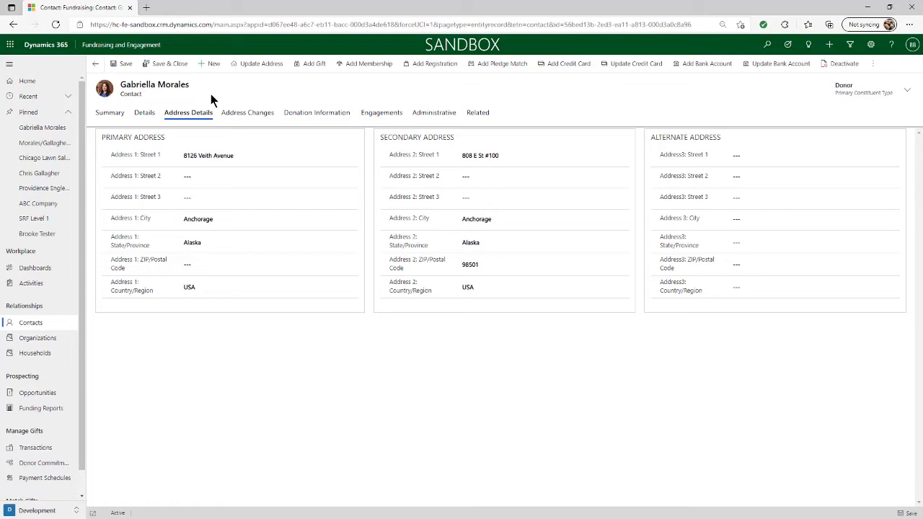
click(308, 115)
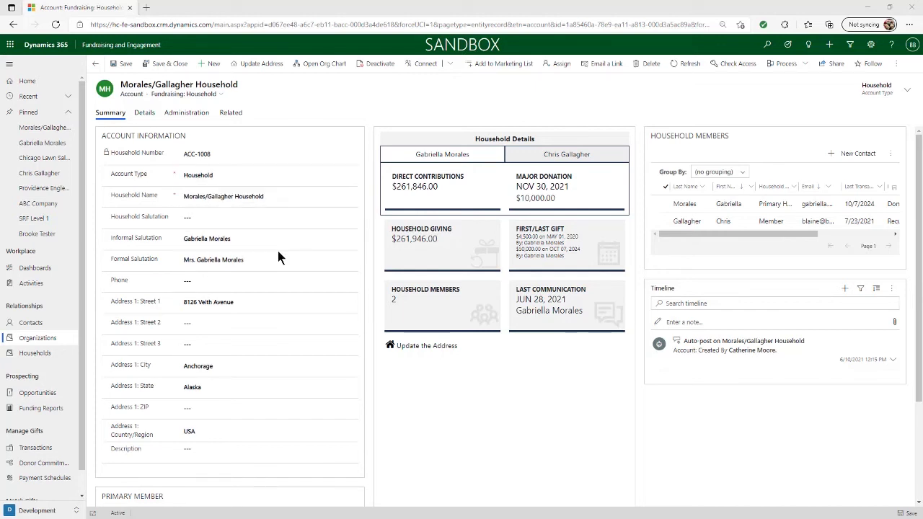
- Compare the second and first household members' contribution figures in Household Details
click(562, 153)
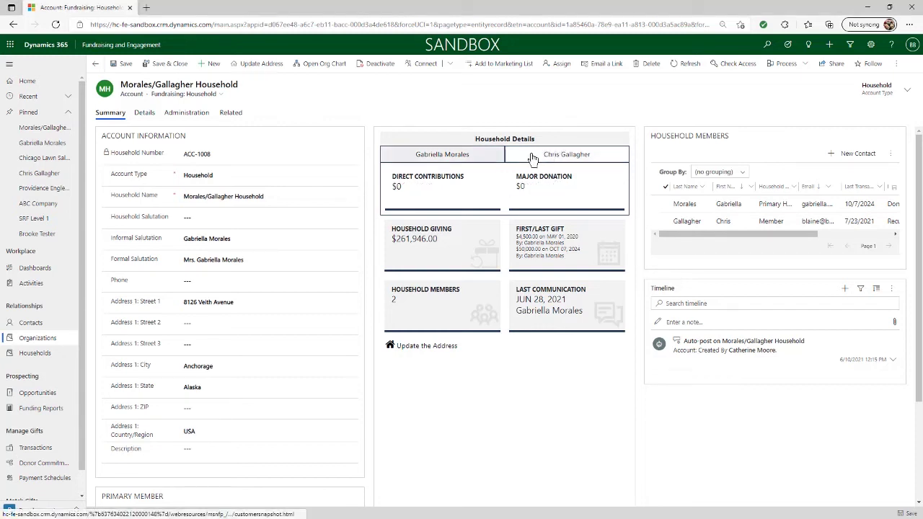
click(477, 158)
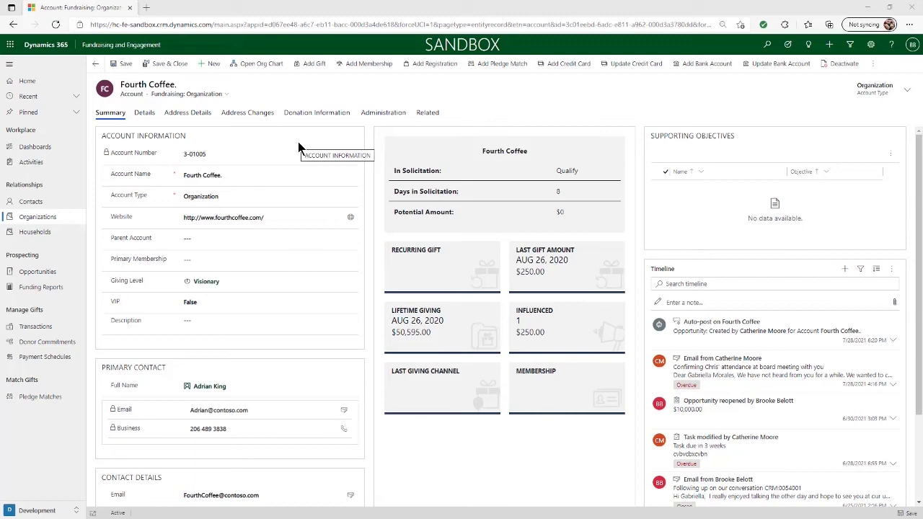
scroll(298, 146, down, 2)
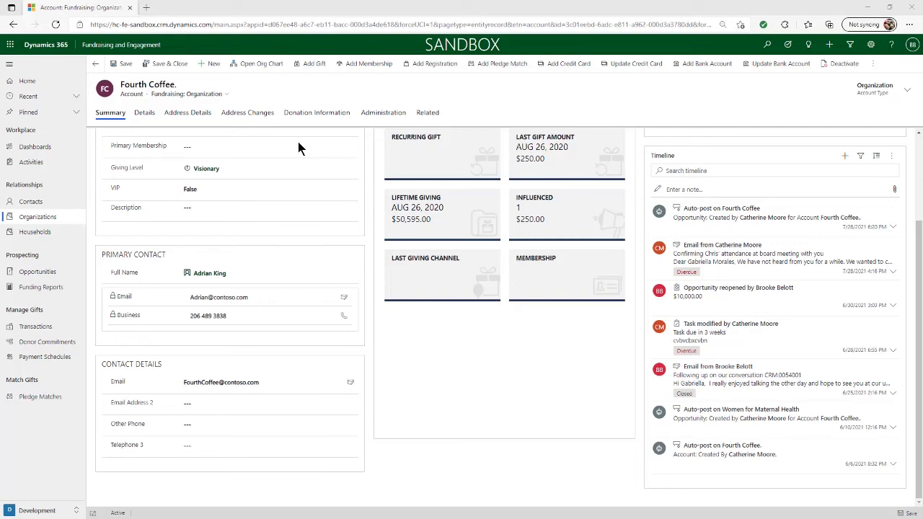
scroll(298, 141, up, 2)
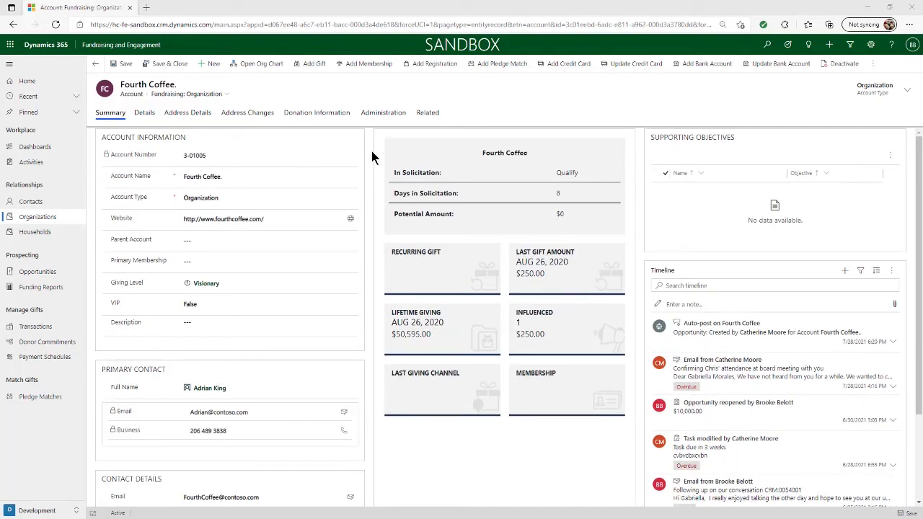